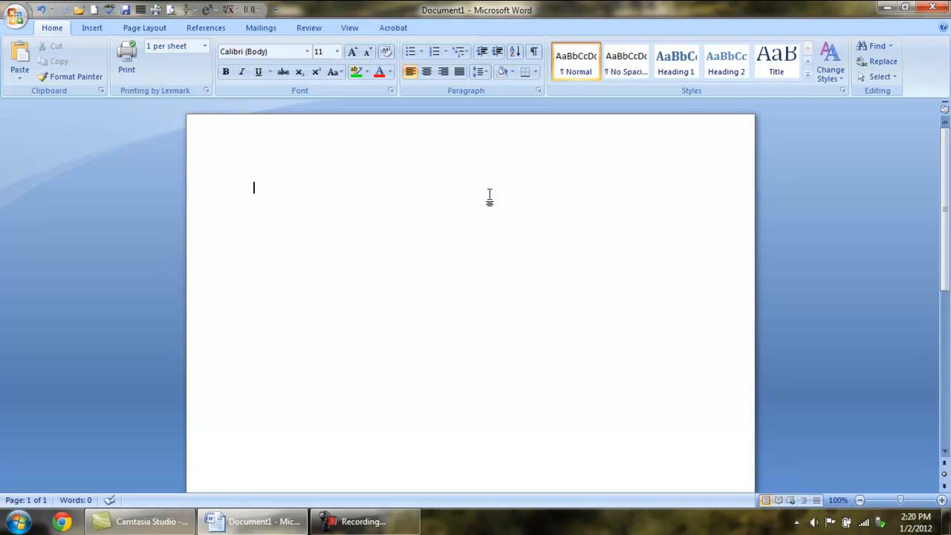
# Step: Insert a blank equation in the document and view the full set of Basic Math symbols
pyautogui.click(97, 28)
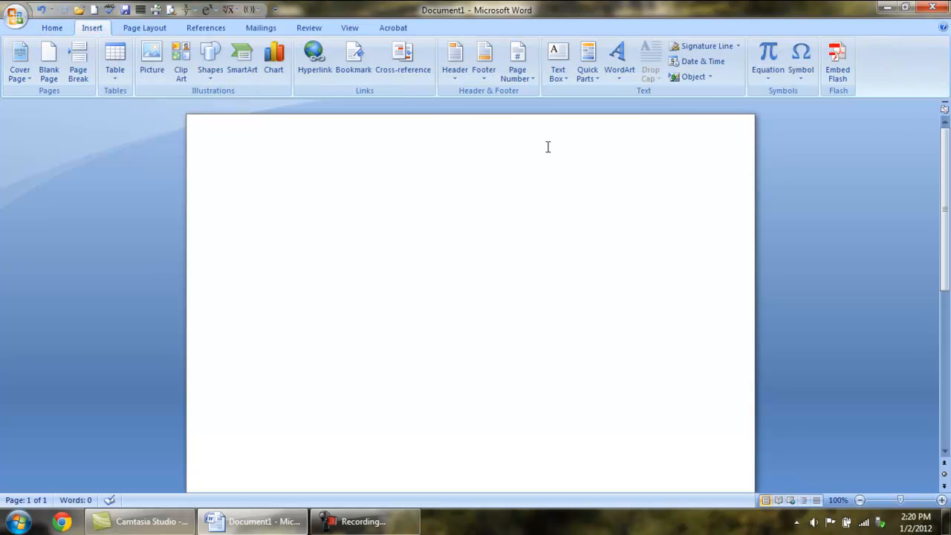
pyautogui.click(770, 57)
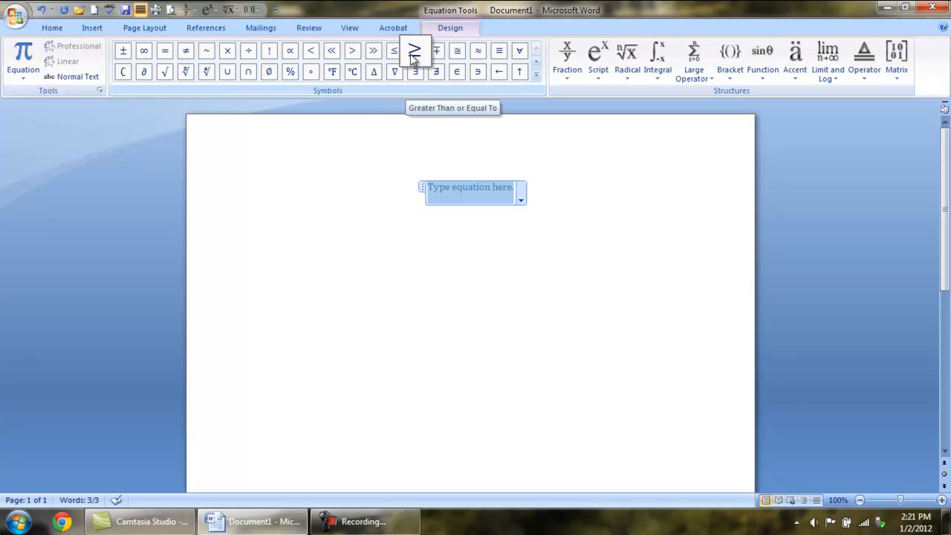
pyautogui.click(536, 78)
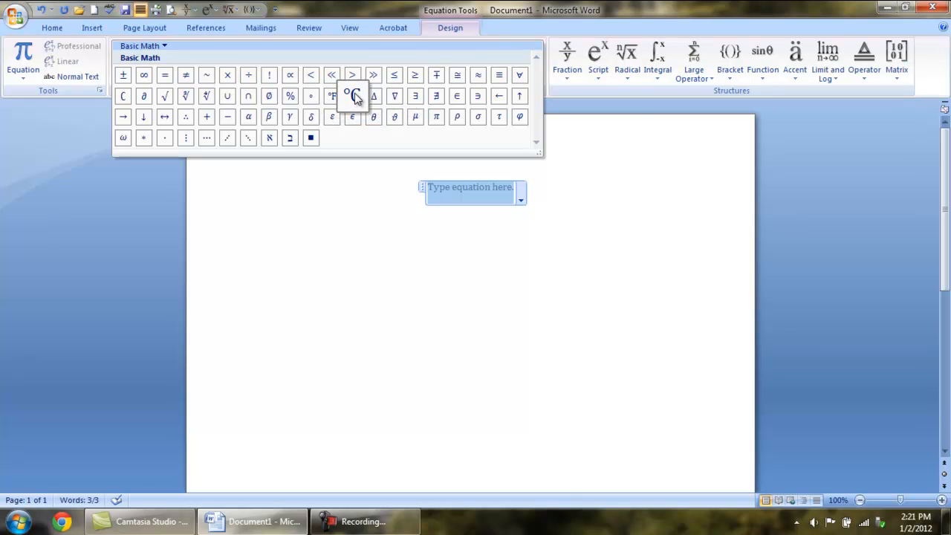
pyautogui.click(610, 157)
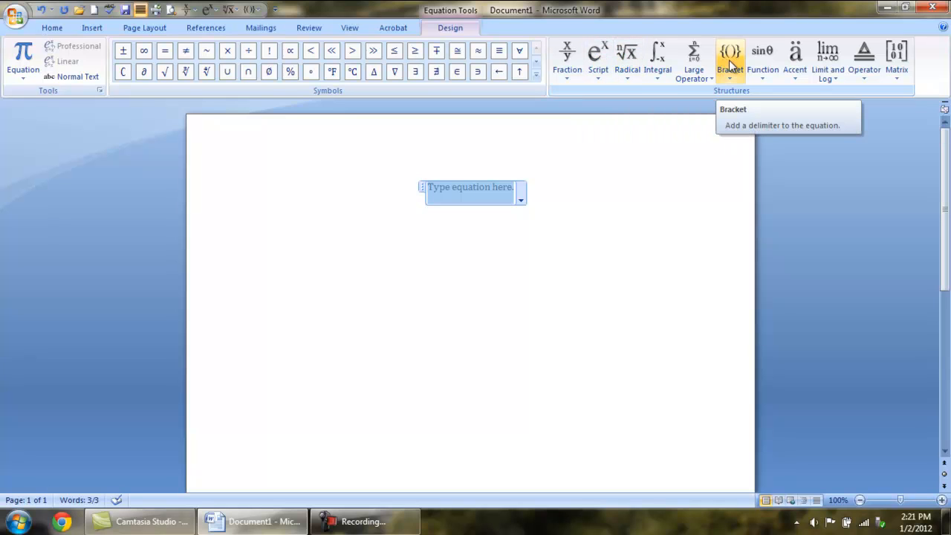
# Step: Add an empty stacked fraction to the equation
pyautogui.click(570, 67)
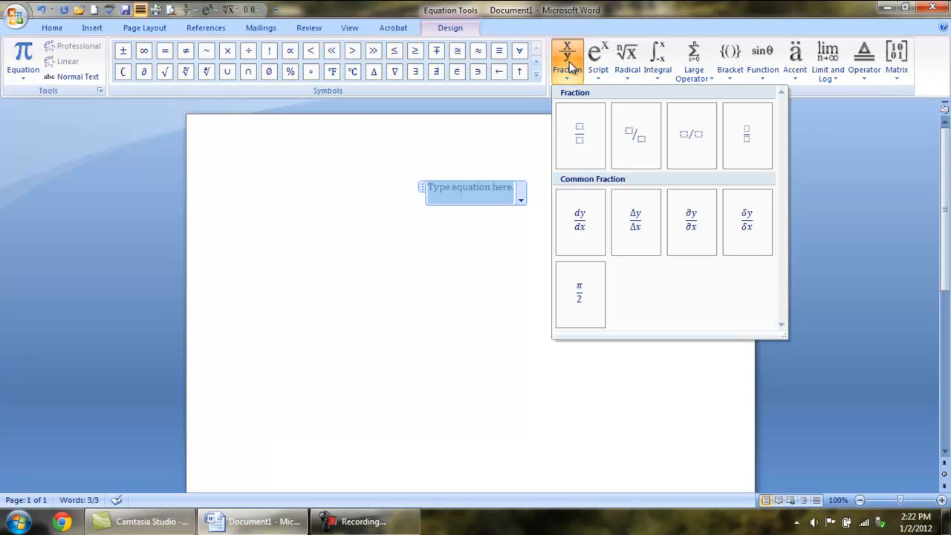
pyautogui.click(585, 136)
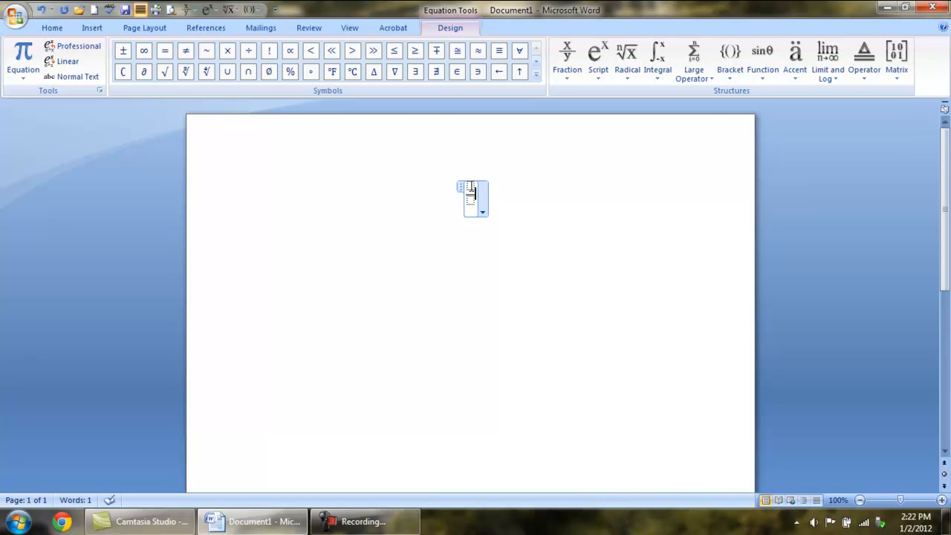
pyautogui.click(569, 67)
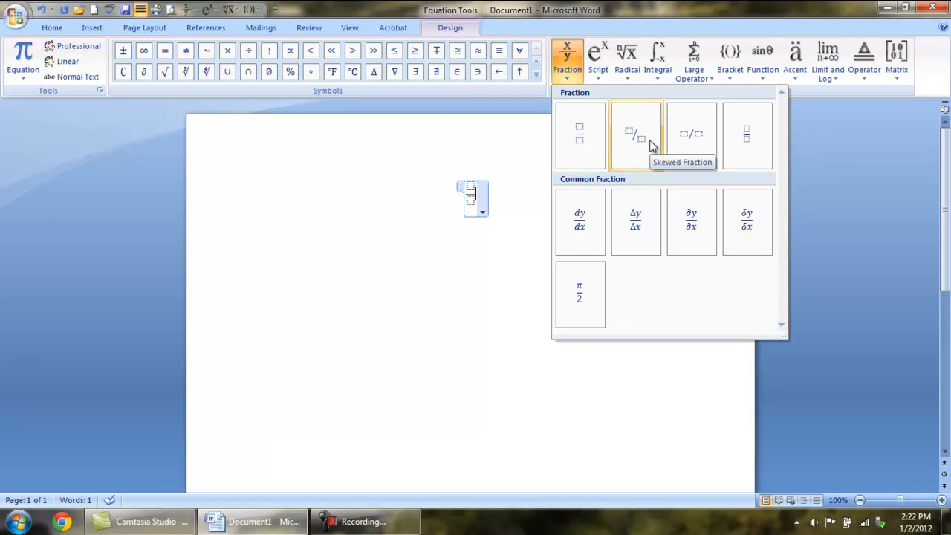
pyautogui.click(584, 138)
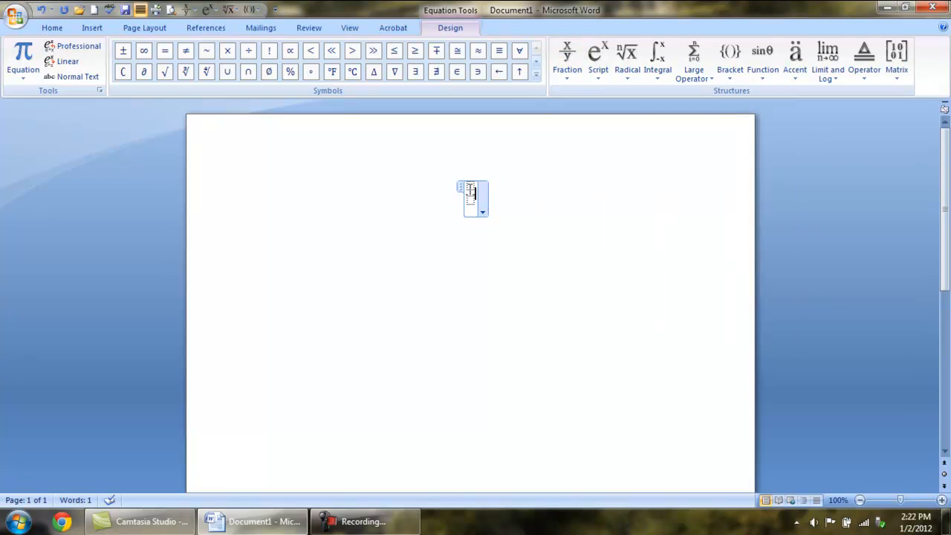
# Step: Fill in the fraction with 3 as the numerator and 4 as the denominator, and leave the equation
pyautogui.press('Left')
pyautogui.press('Left')
pyautogui.write('3')
pyautogui.press('Down')
pyautogui.write('4')
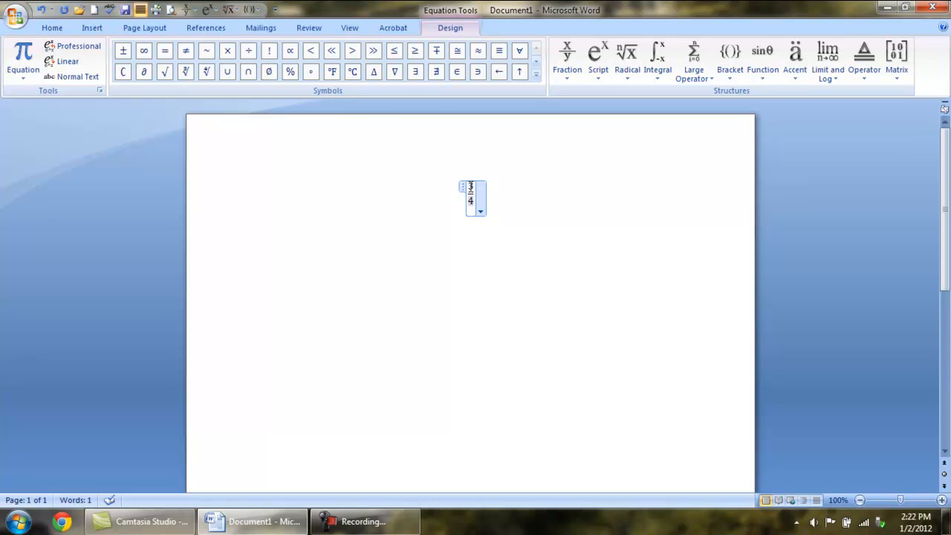
pyautogui.click(512, 199)
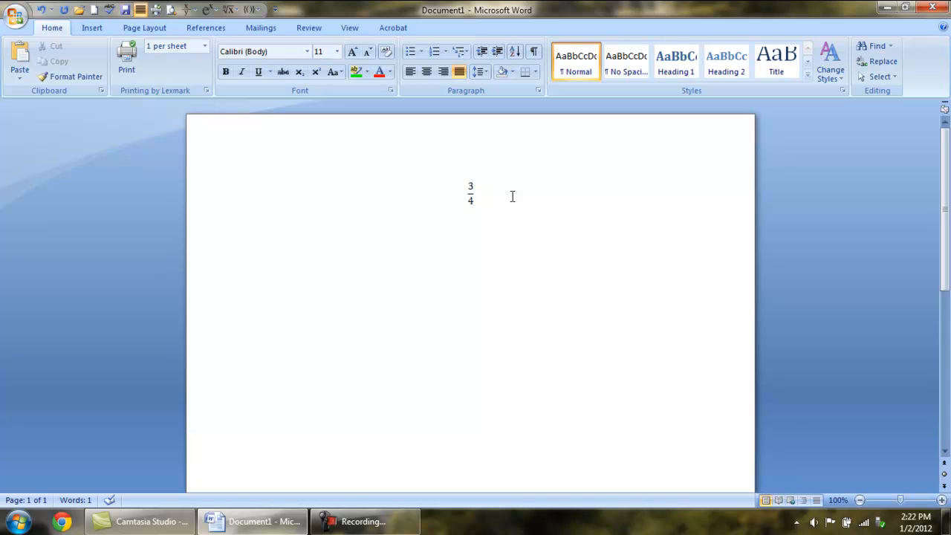
# Step: Insert a new blank equation on the line below the 3/4 fraction
pyautogui.press('Return')
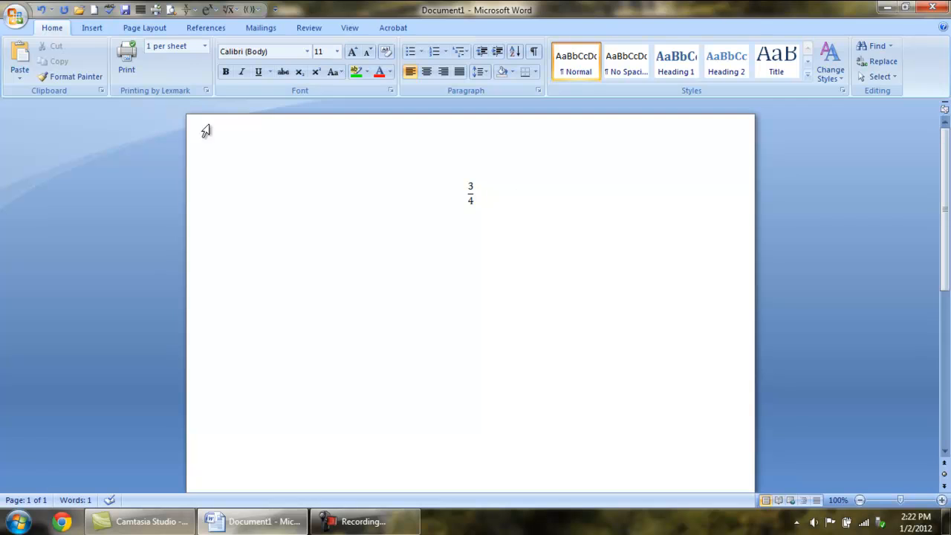
pyautogui.click(96, 31)
pyautogui.scroll(1, 95, 31)
pyautogui.click(96, 29)
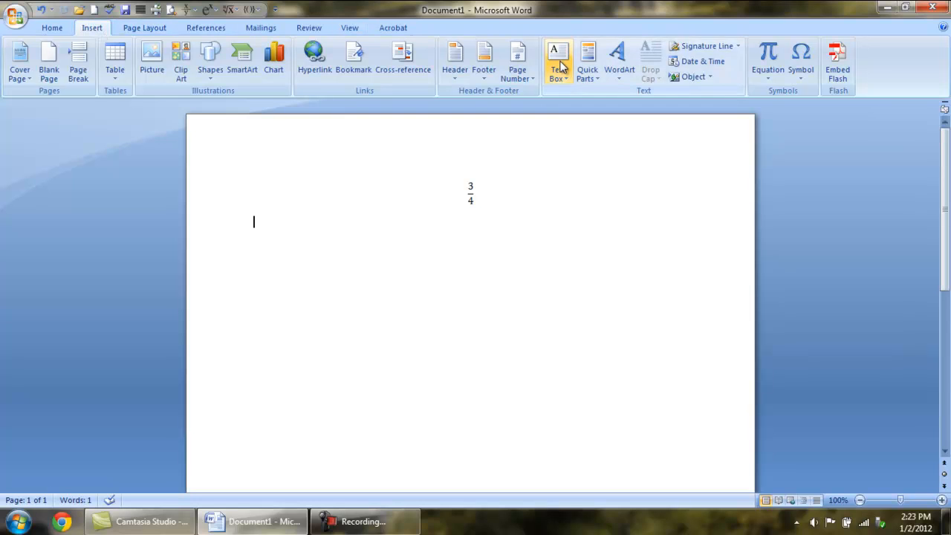
pyautogui.click(777, 50)
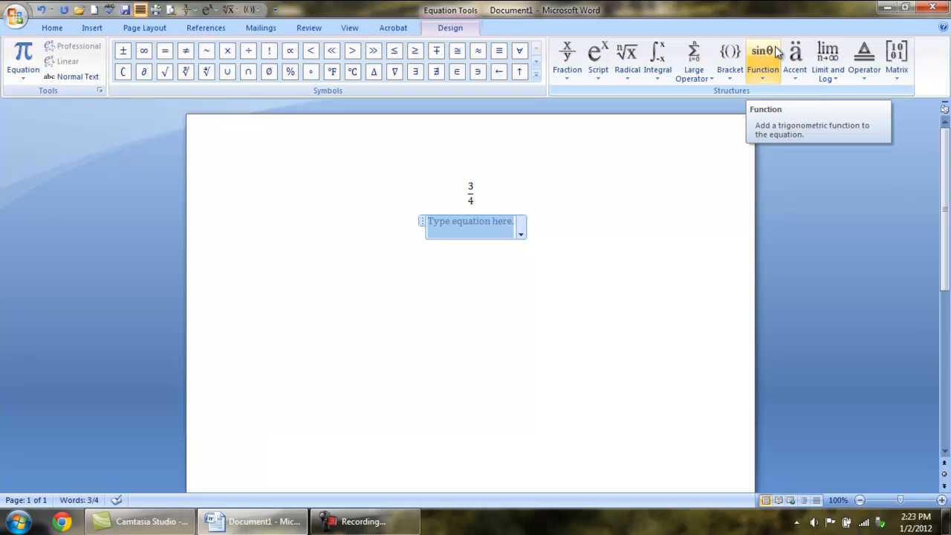
# Step: Add a superscript structure to the equation with base x and exponent 2, and leave the equation
pyautogui.click(604, 73)
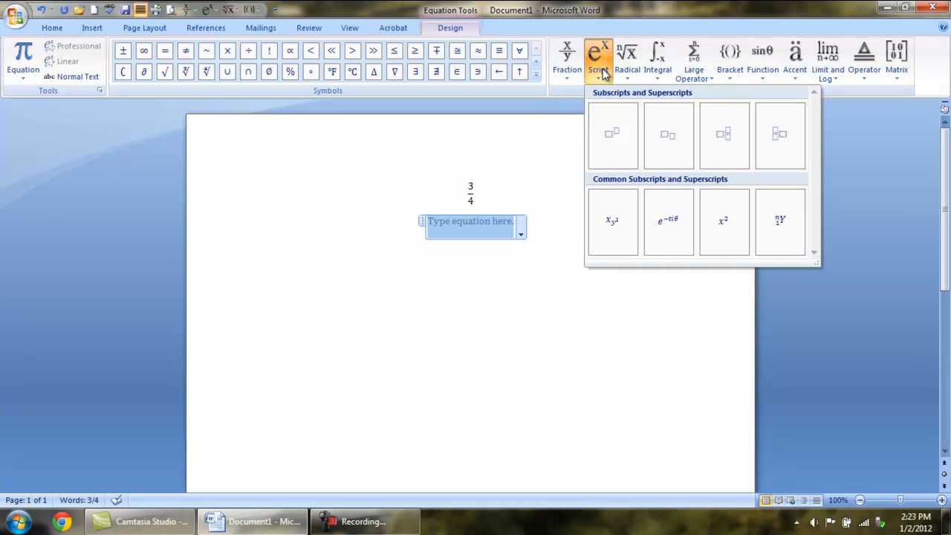
pyautogui.click(622, 138)
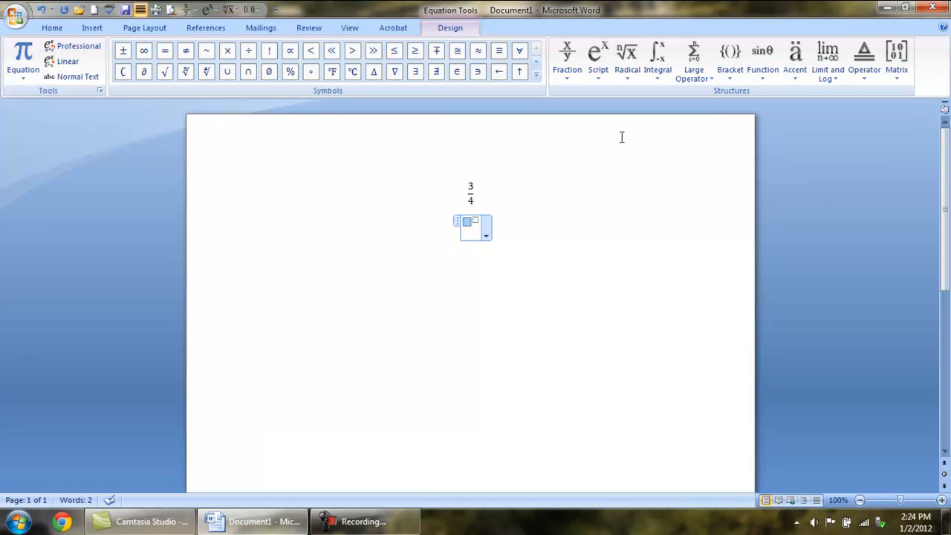
pyautogui.write('x')
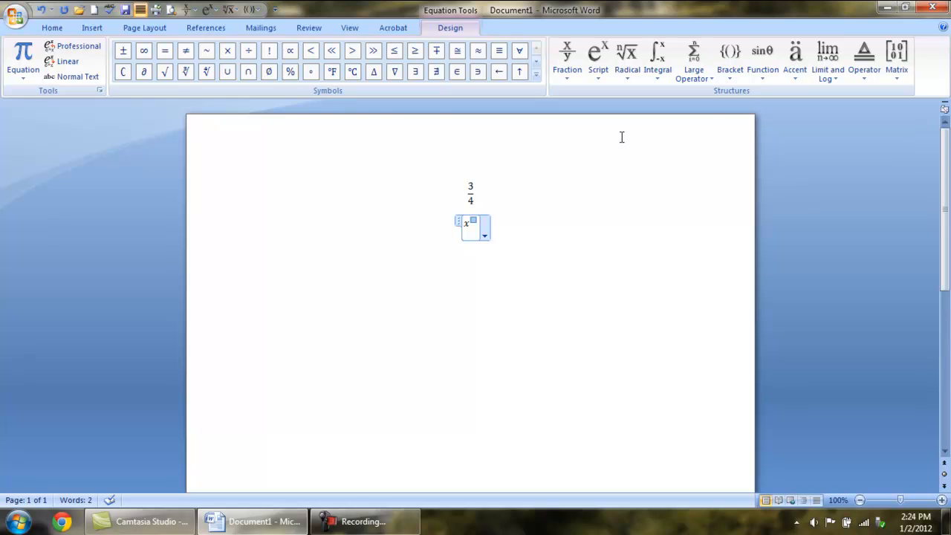
pyautogui.press('Right')
pyautogui.write('2')
pyautogui.press('Right')
pyautogui.press('Right')
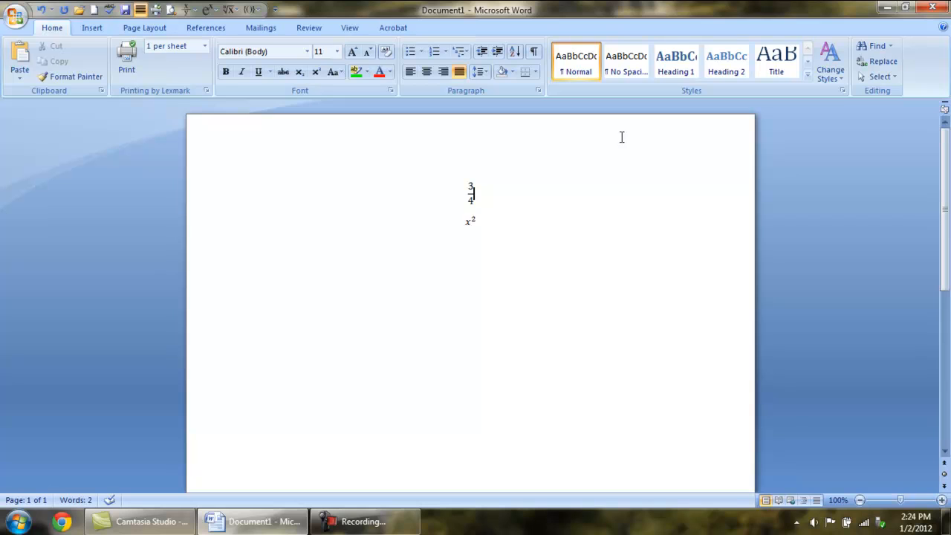
# Step: Insert a new equation below x² containing the square root of 49, using the plain radical without a degree
pyautogui.press('Return')
pyautogui.click(95, 28)
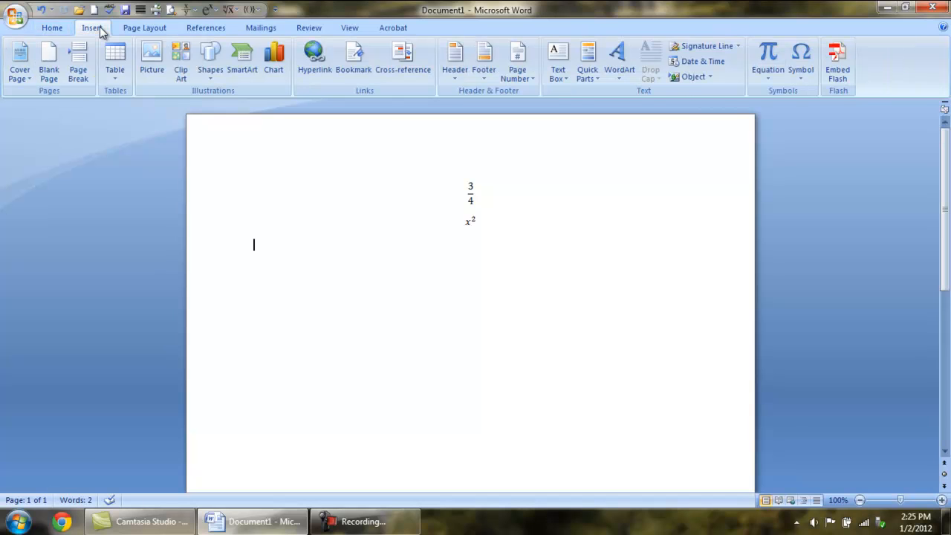
pyautogui.click(771, 54)
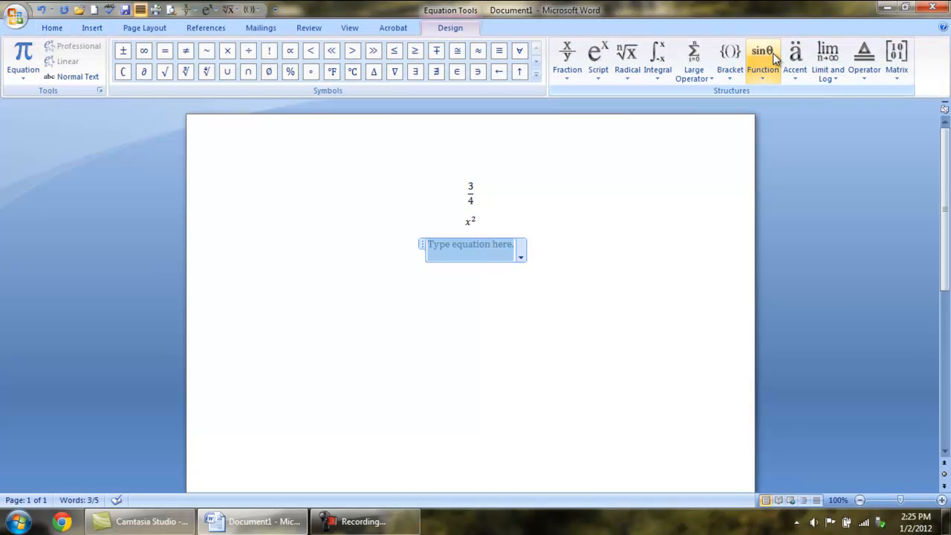
pyautogui.click(628, 63)
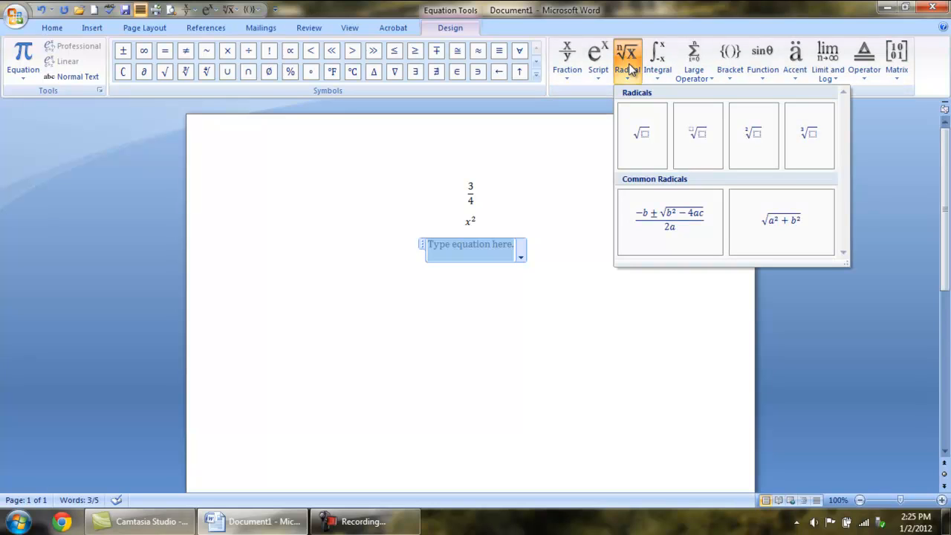
pyautogui.click(643, 134)
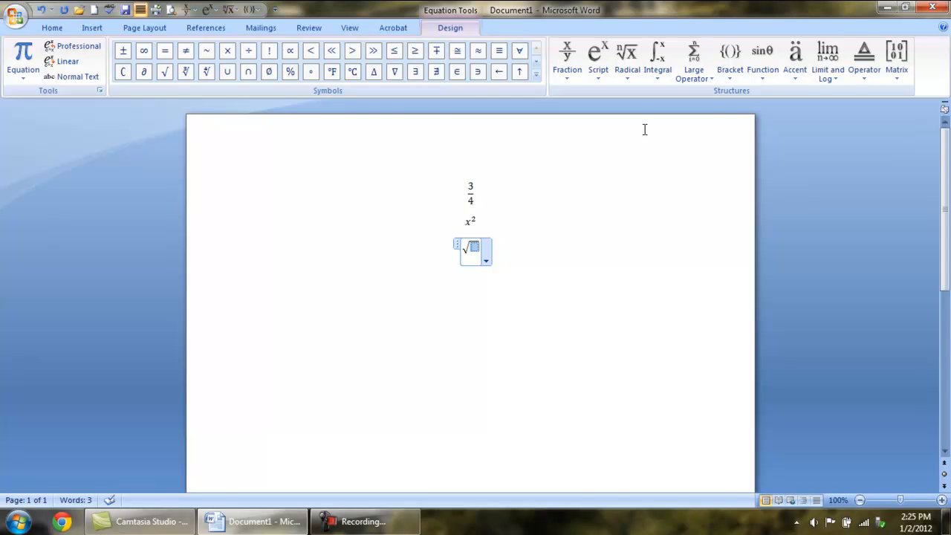
pyautogui.write('49')
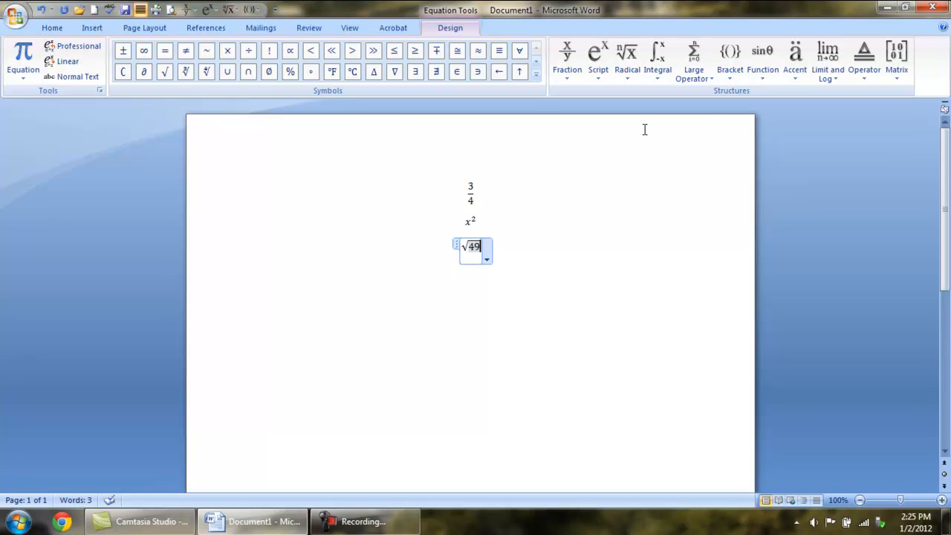
pyautogui.click(589, 257)
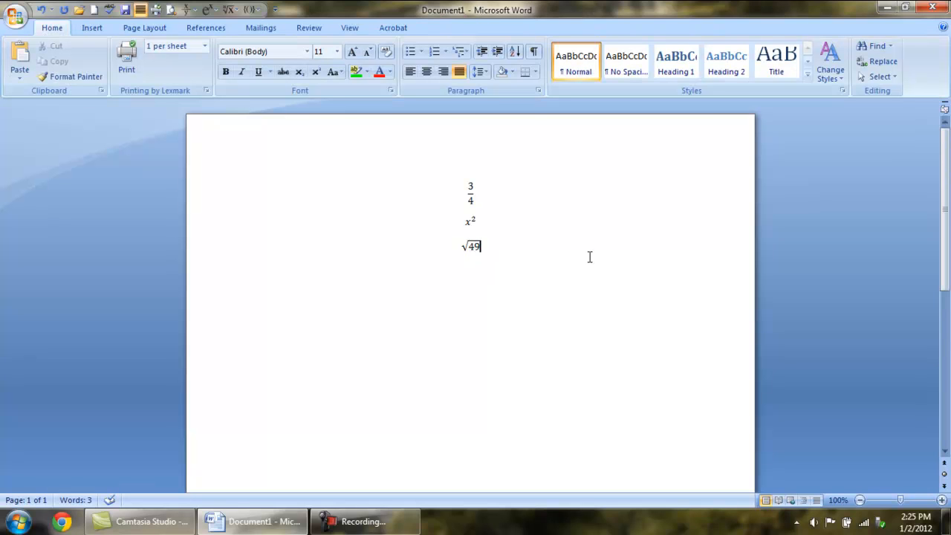
# Step: Insert another equation below the square root and add an empty pair of parentheses to it
pyautogui.click(582, 275)
pyautogui.click(89, 29)
pyautogui.click(768, 60)
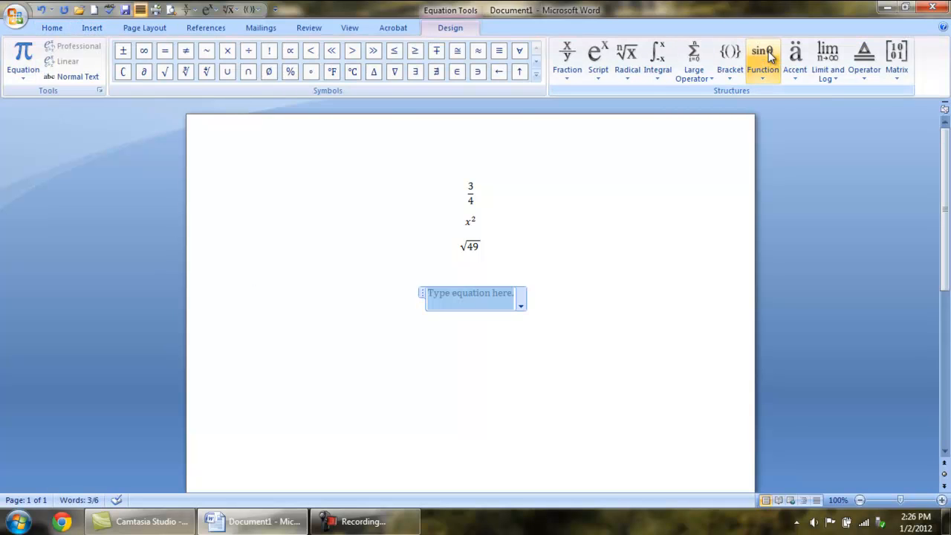
pyautogui.click(729, 71)
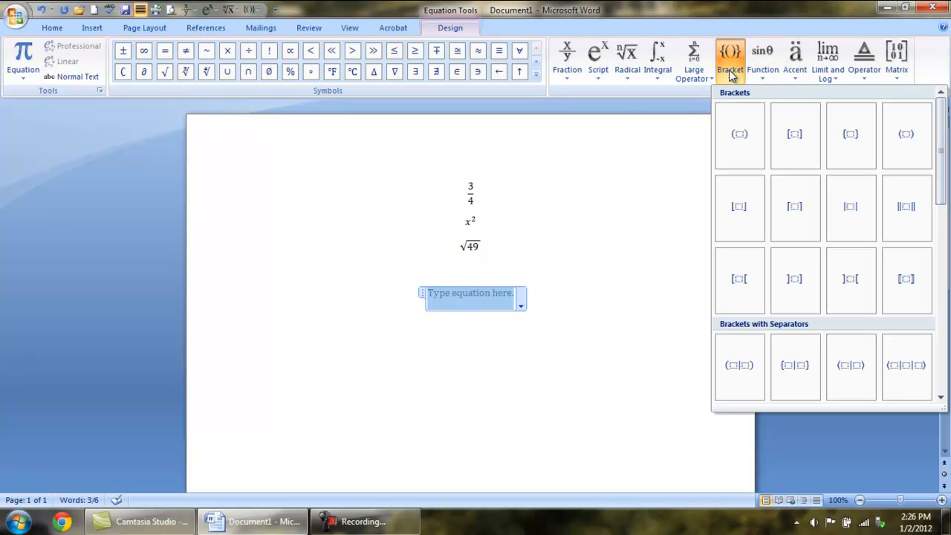
pyautogui.click(745, 135)
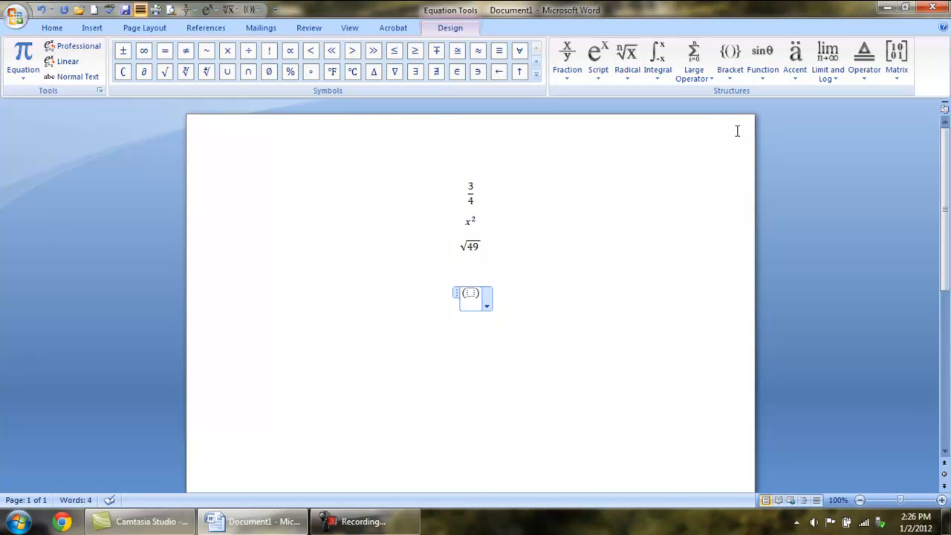
# Step: Complete the equation as 3(x + 2), with x + 2 inside the parentheses and 3 in front of them
pyautogui.press('Left')
pyautogui.write('x ')
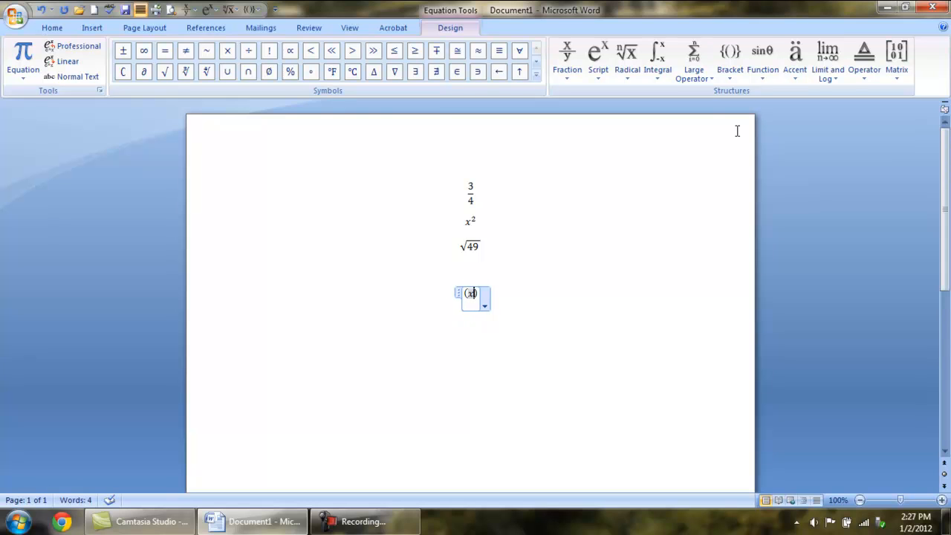
pyautogui.write('+ 2')
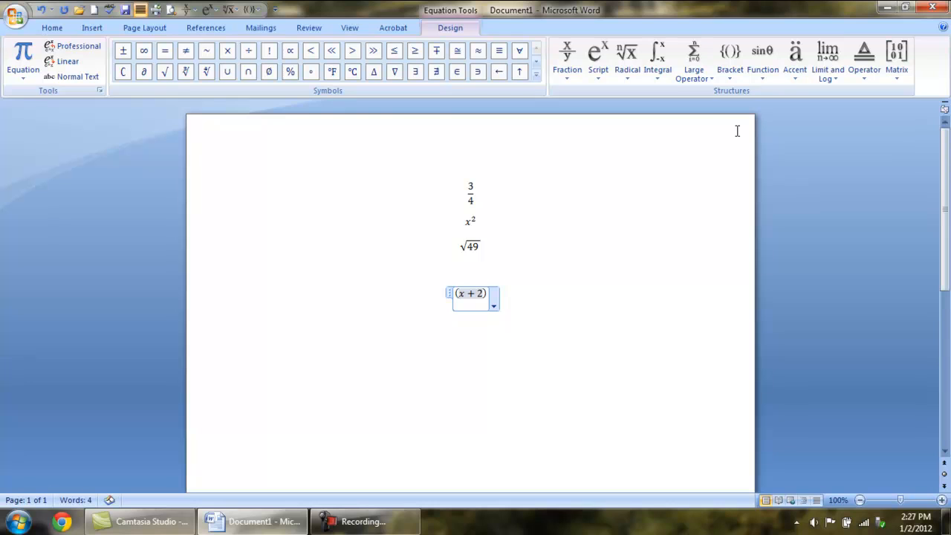
pyautogui.write('3')
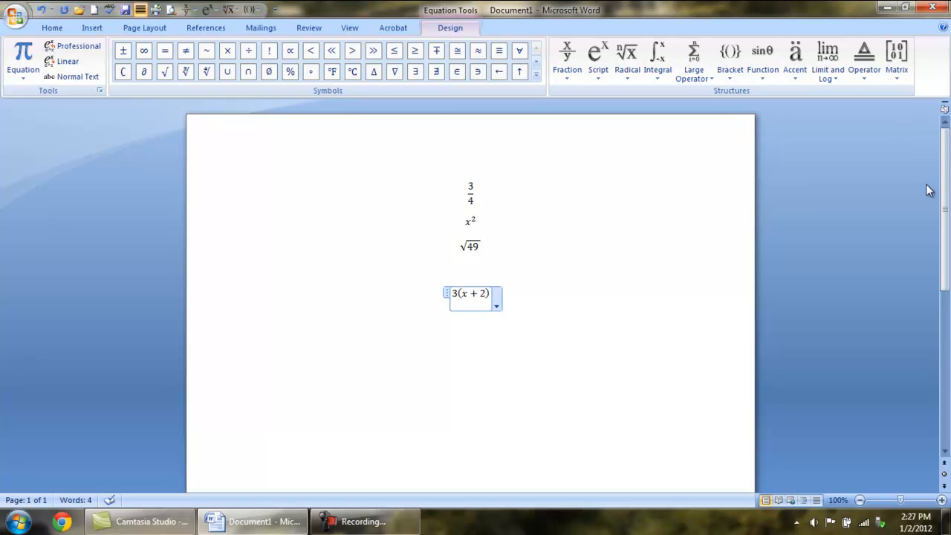
pyautogui.click(601, 291)
# Step: Insert a new blank equation on the line below 3(x + 2)
pyautogui.press('Return')
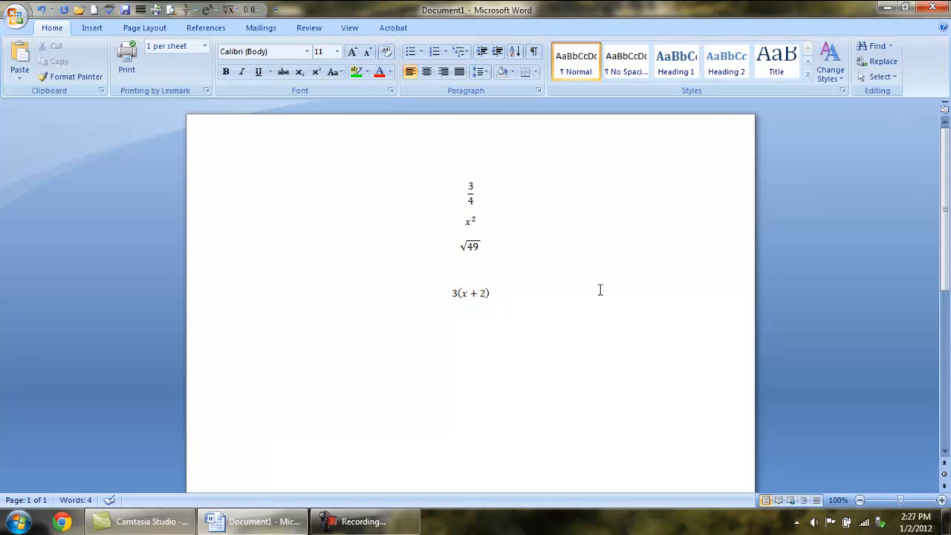
pyautogui.click(95, 28)
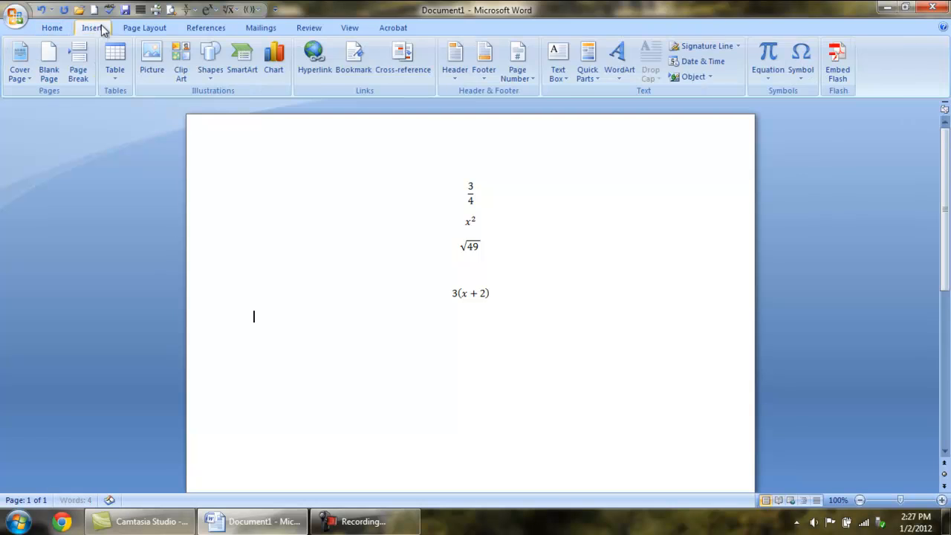
pyautogui.click(768, 54)
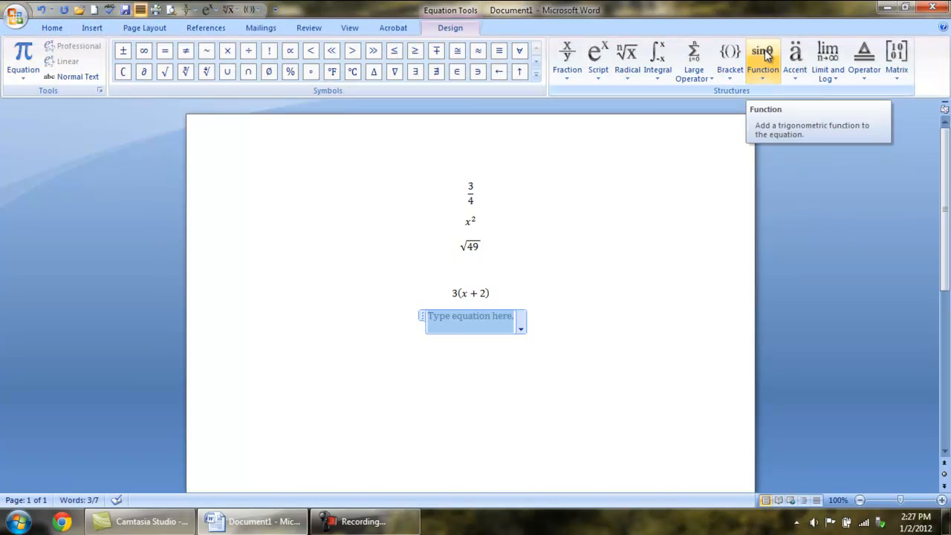